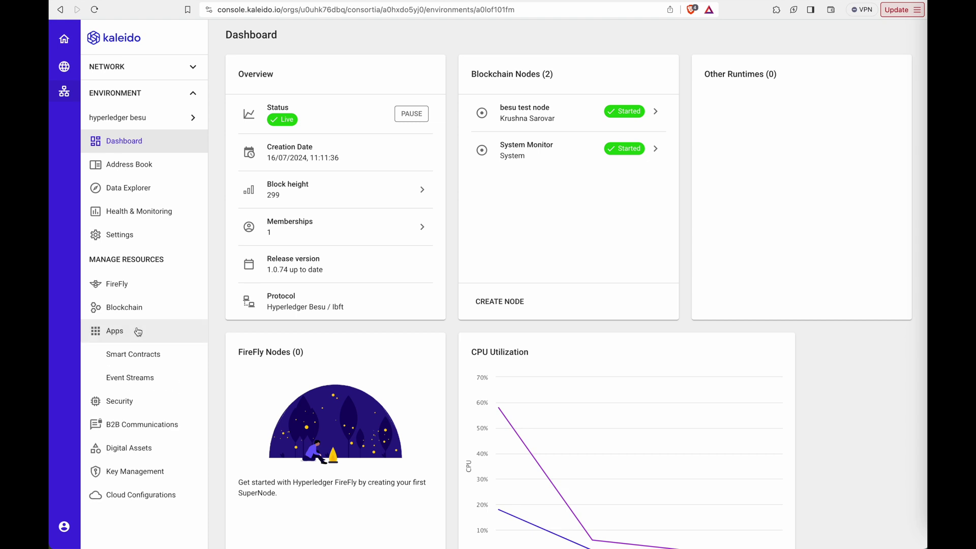
Start adding a new smart contract in the environment and review the available import types
{"action": "left_click", "coordinate": [142, 355]}
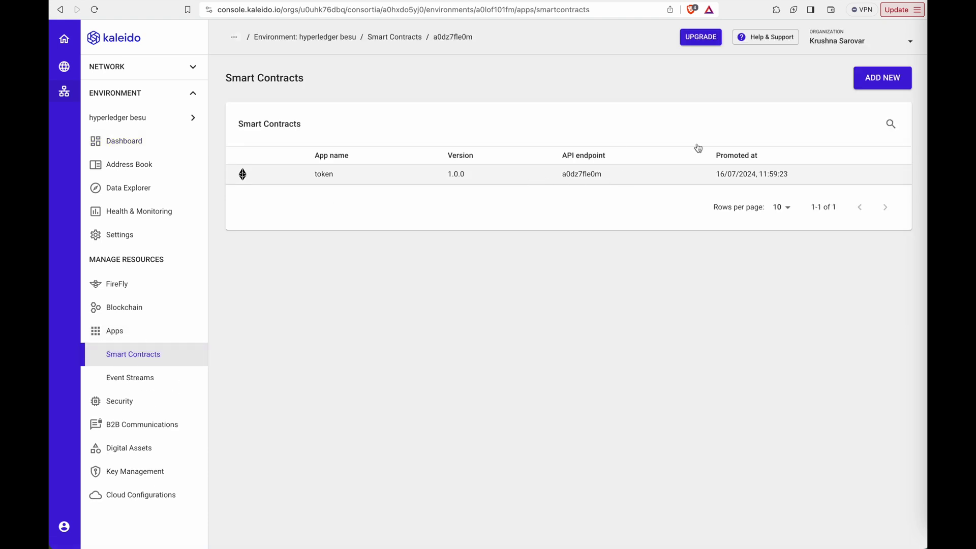
{"action": "left_click", "coordinate": [859, 89]}
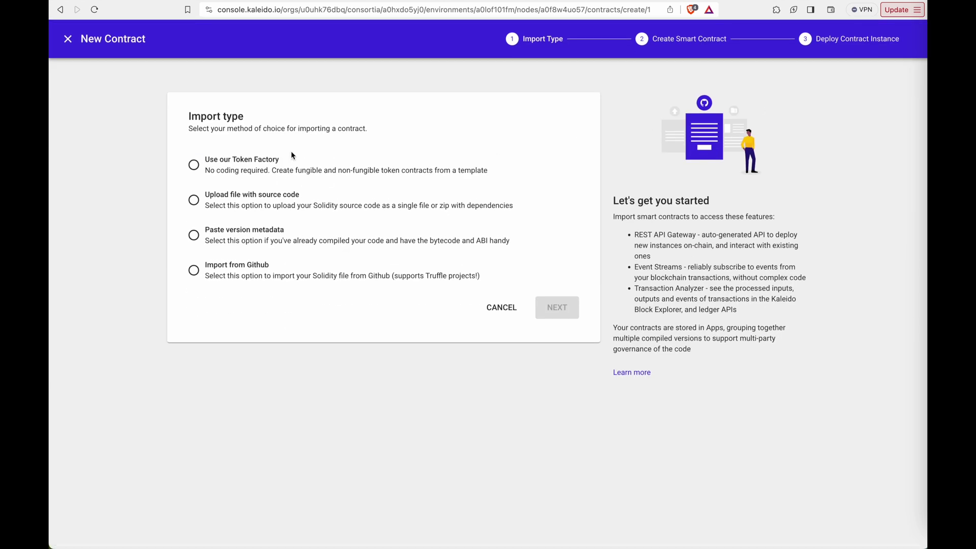
{"action": "left_click_drag", "start_coordinate": [290, 161], "coordinate": [196, 161]}
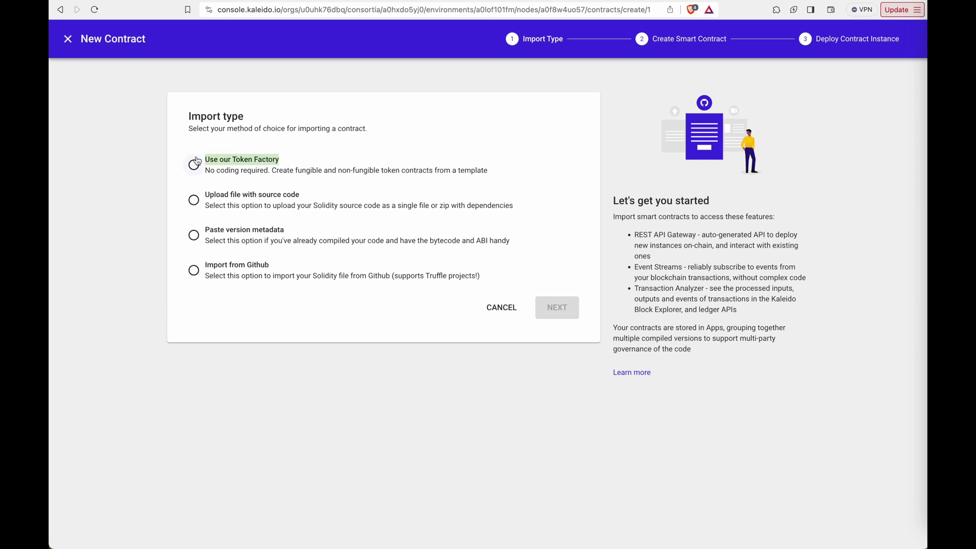
{"action": "left_click_drag", "start_coordinate": [309, 197], "coordinate": [204, 197]}
{"action": "left_click_drag", "start_coordinate": [318, 235], "coordinate": [208, 234]}
{"action": "left_click_drag", "start_coordinate": [296, 267], "coordinate": [206, 266]}
Choose to import the contract as an uploaded source code file into a new app named nft, and continue
{"action": "left_click", "coordinate": [194, 201]}
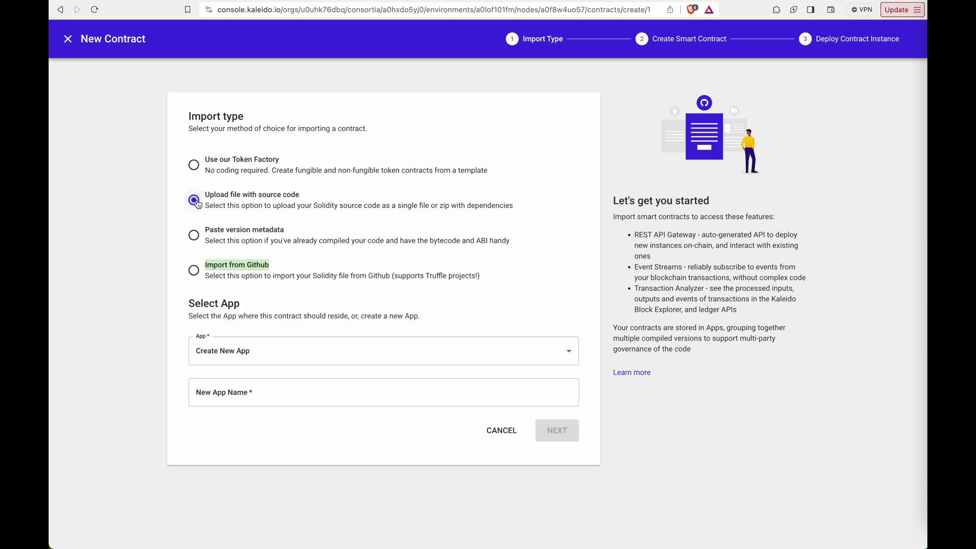
{"action": "left_click", "coordinate": [394, 394]}
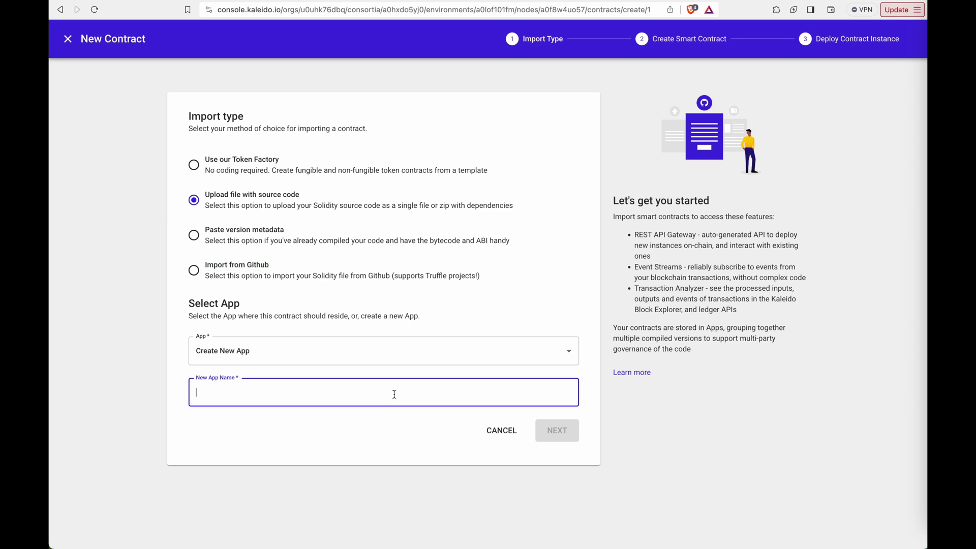
{"action": "type", "text": "nft"}
{"action": "left_click", "coordinate": [562, 431]}
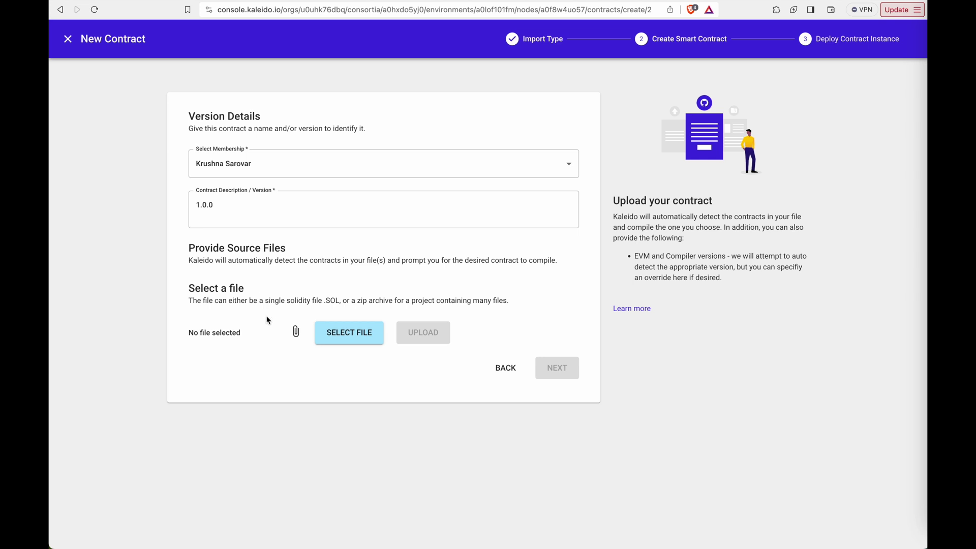
Select nft.sol from the contract folder and upload it as the contract source
{"action": "left_click", "coordinate": [338, 332]}
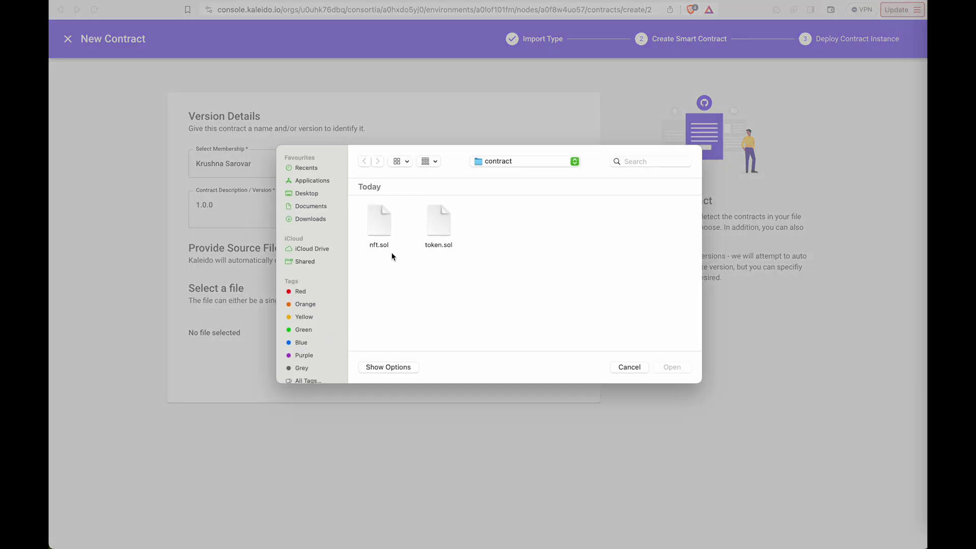
{"action": "left_click", "coordinate": [375, 231]}
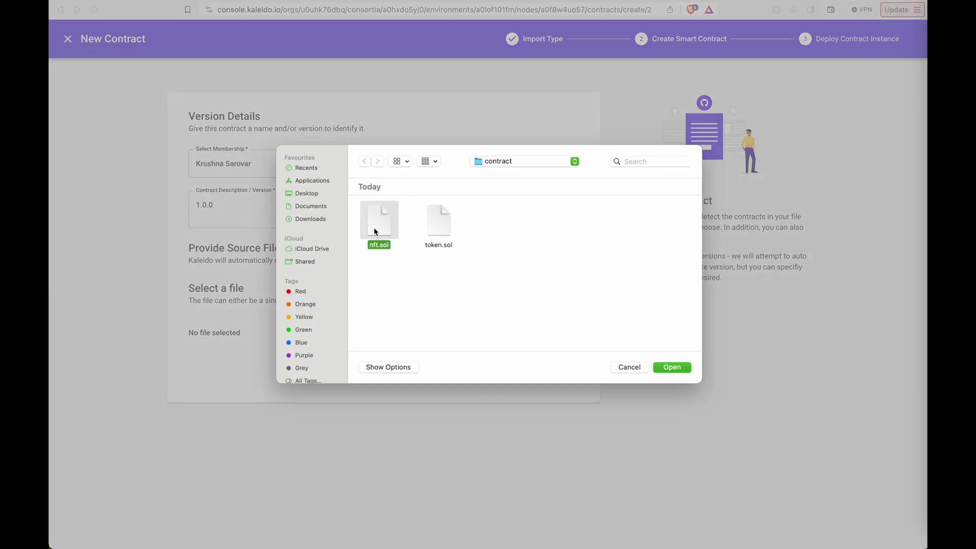
{"action": "left_click", "coordinate": [677, 372]}
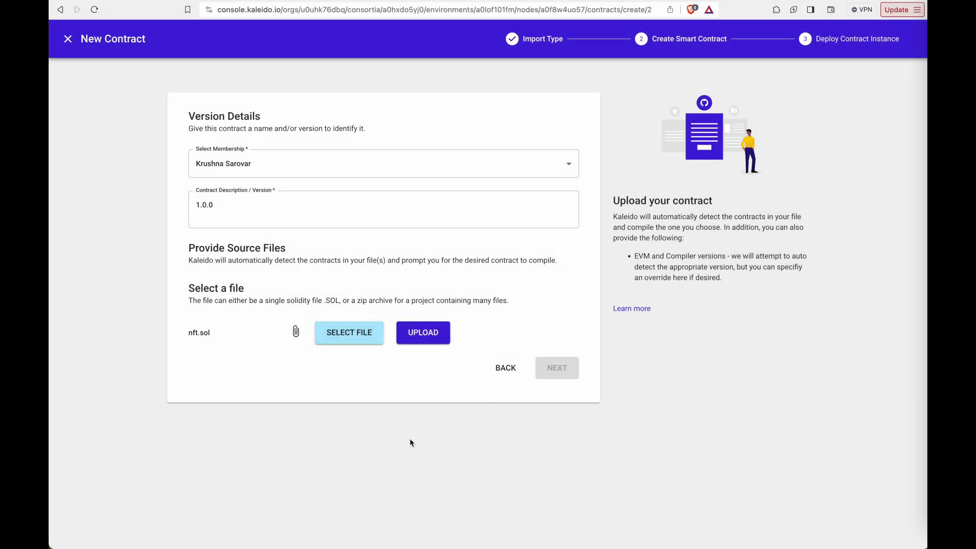
{"action": "left_click", "coordinate": [423, 336]}
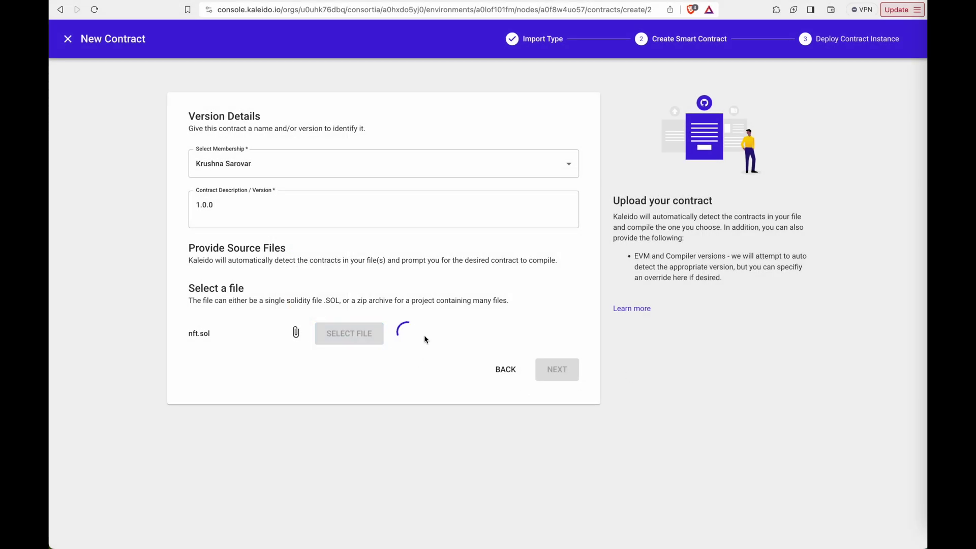
Compile the ERC721Token contract with compiler v0.8.20+commit.a1b79de6 and EVM version istanbul
{"action": "left_click", "coordinate": [411, 397]}
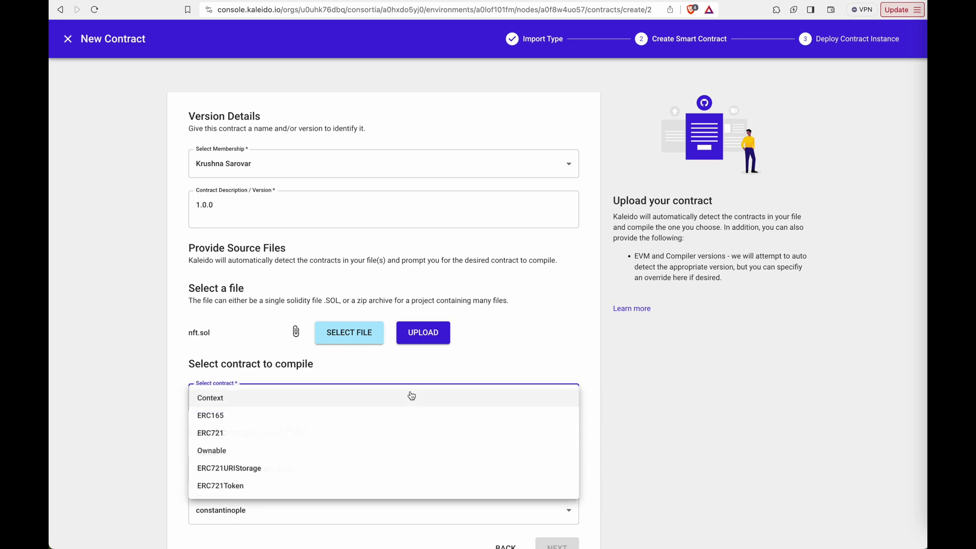
{"action": "left_click", "coordinate": [270, 487]}
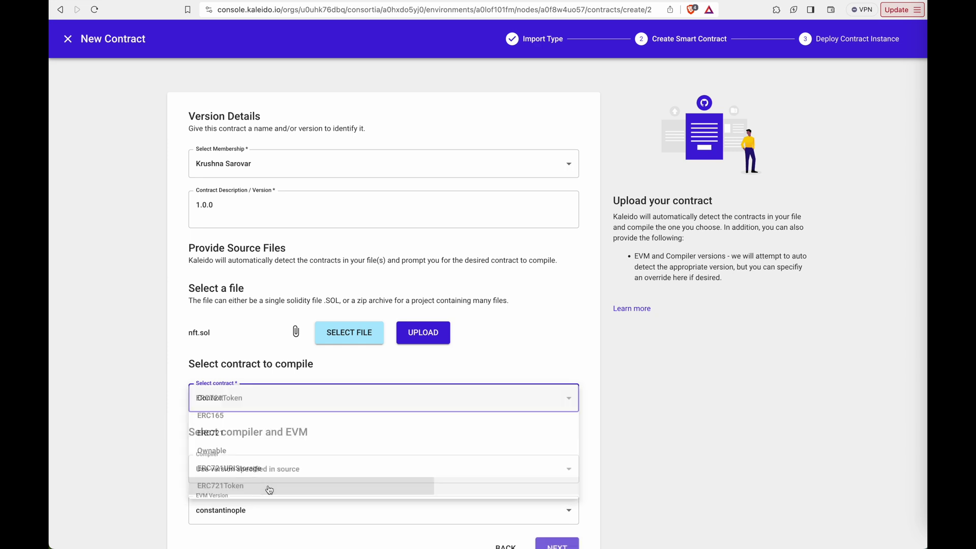
{"action": "scroll", "coordinate": [334, 439], "scroll_direction": "down", "scroll_amount": 2}
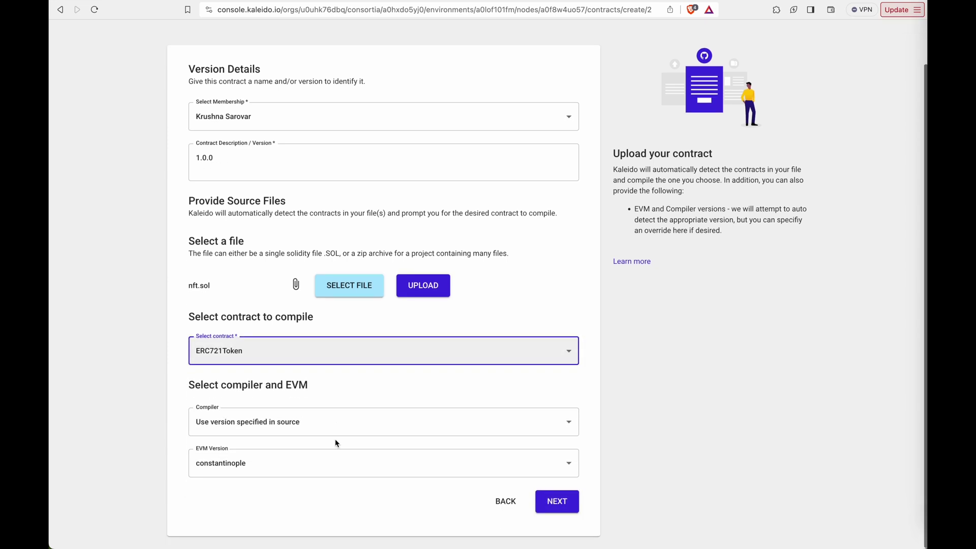
{"action": "left_click", "coordinate": [387, 421]}
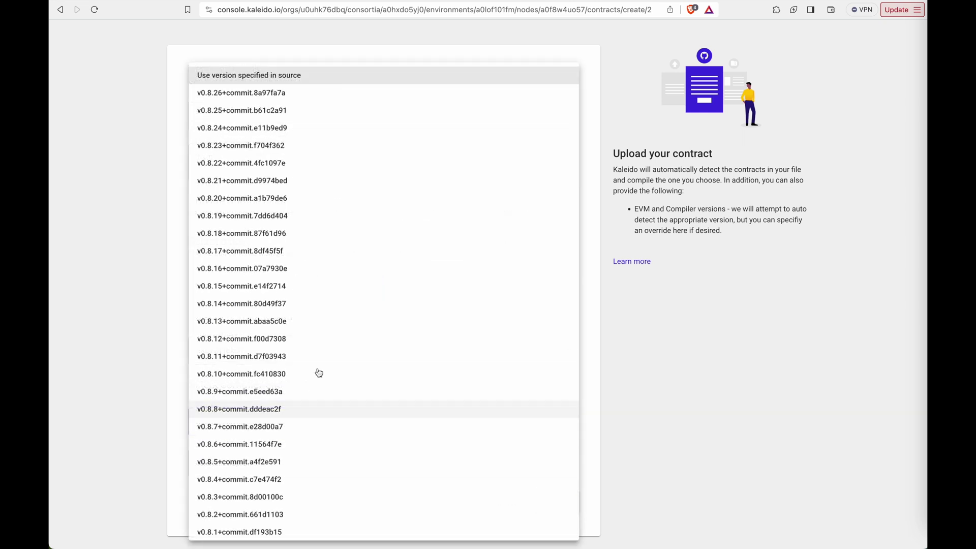
{"action": "left_click", "coordinate": [242, 199]}
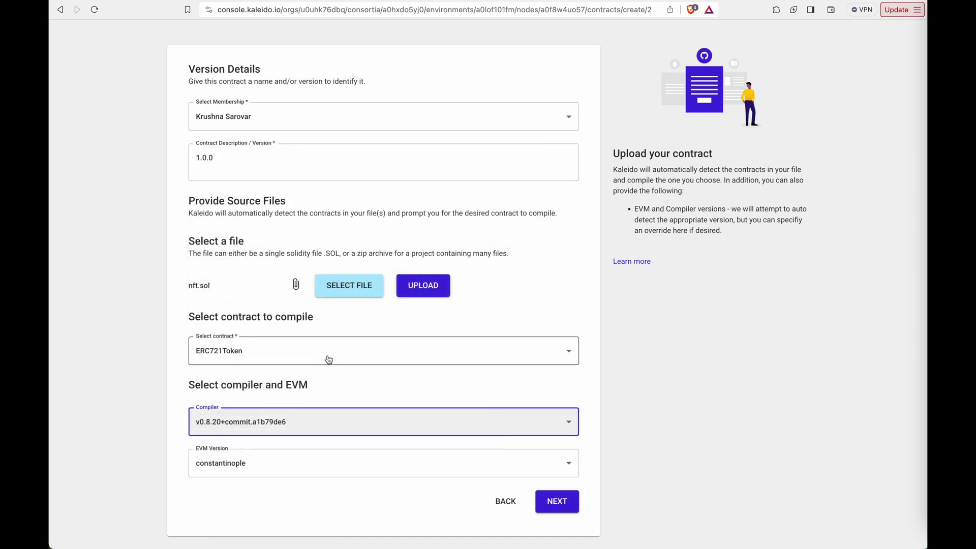
{"action": "left_click", "coordinate": [348, 463]}
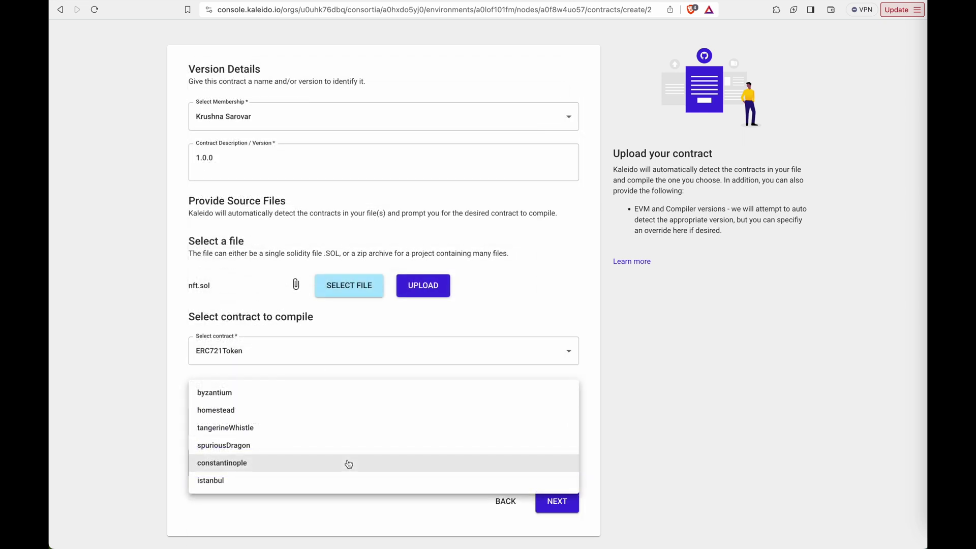
{"action": "left_click", "coordinate": [322, 481]}
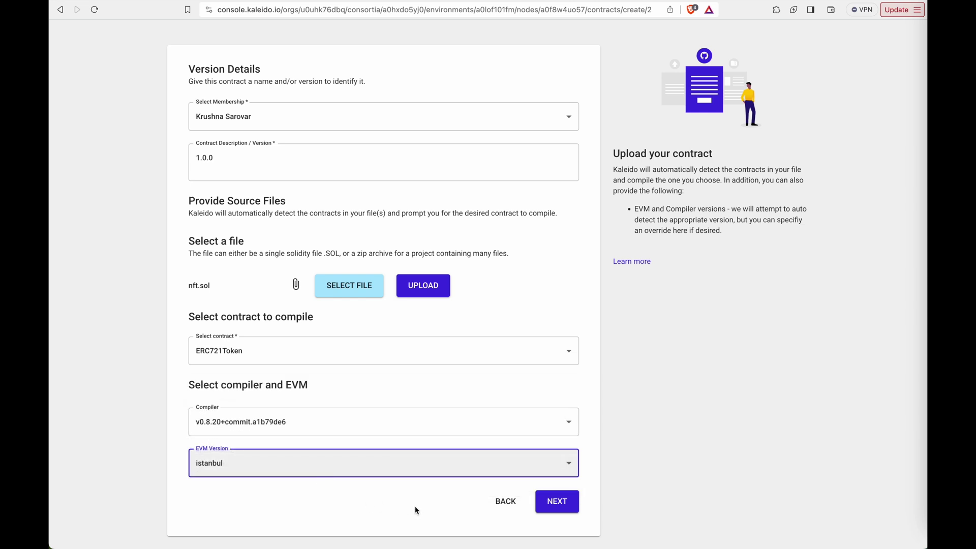
{"action": "scroll", "coordinate": [468, 543], "scroll_direction": "up", "scroll_amount": 2}
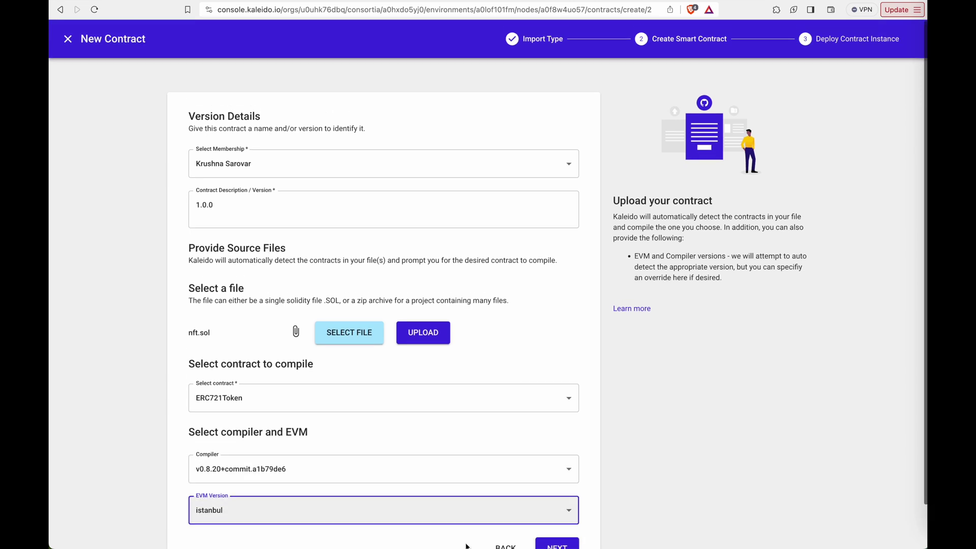
{"action": "scroll", "coordinate": [466, 540], "scroll_direction": "down", "scroll_amount": 2}
{"action": "left_click", "coordinate": [563, 502]}
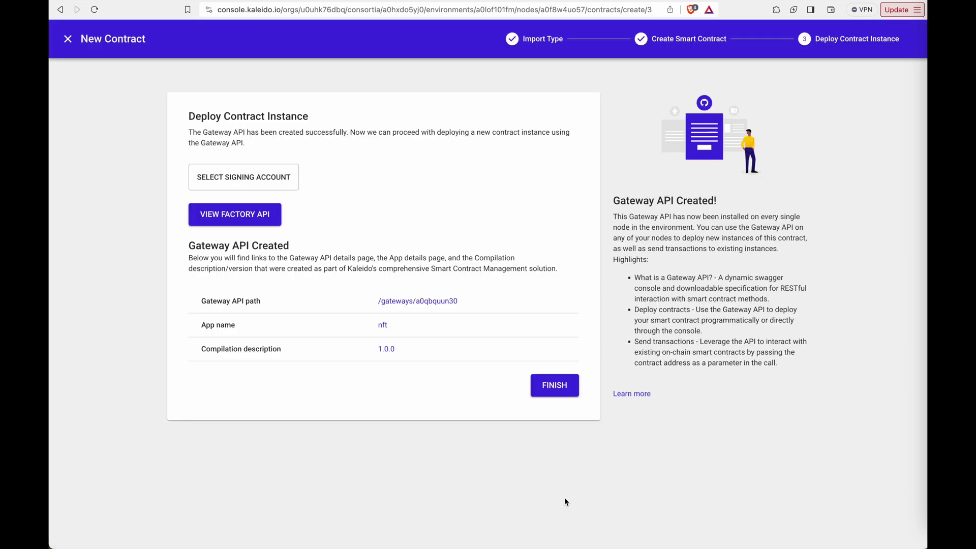
Choose the available node wallet as signing account and expand the POST constructor endpoint in the contract's factory API
{"action": "left_click", "coordinate": [263, 188]}
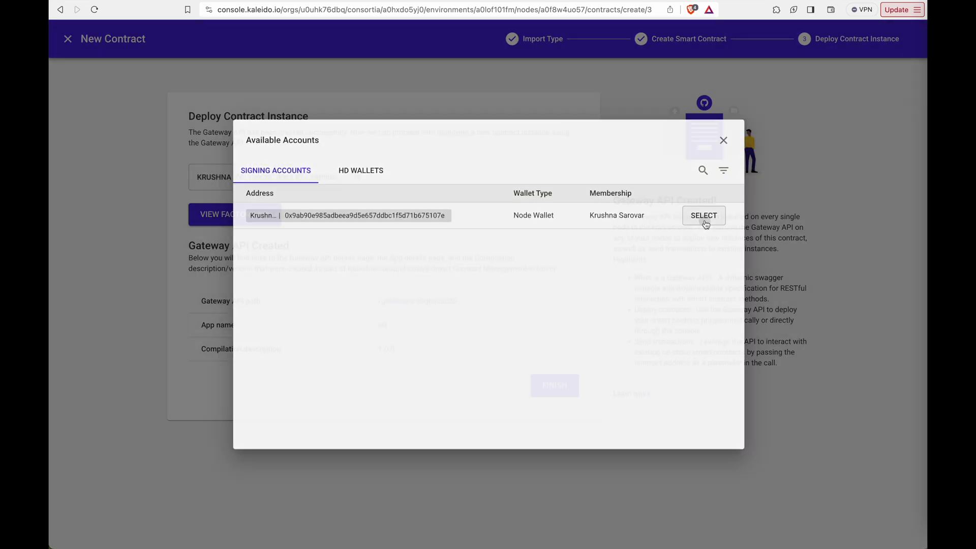
{"action": "left_click", "coordinate": [703, 216]}
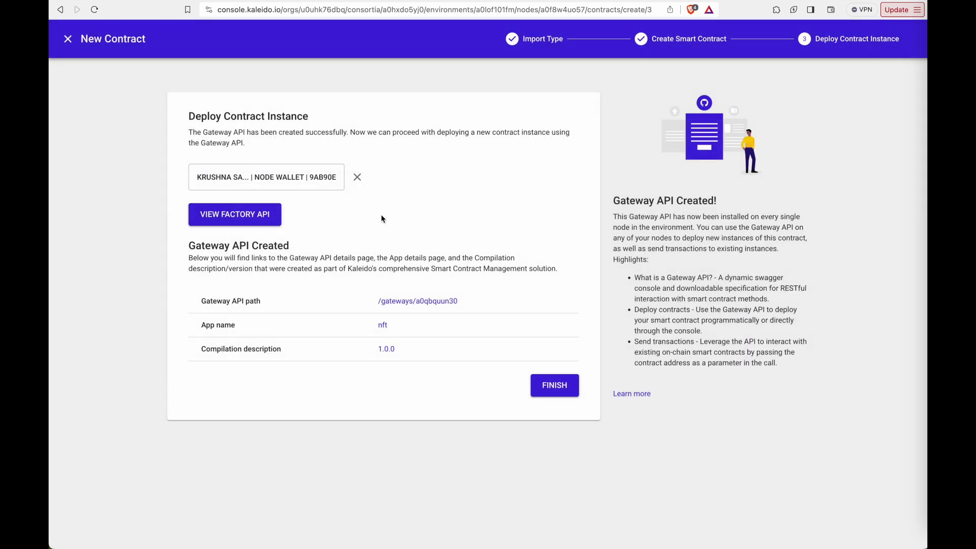
{"action": "left_click", "coordinate": [252, 216]}
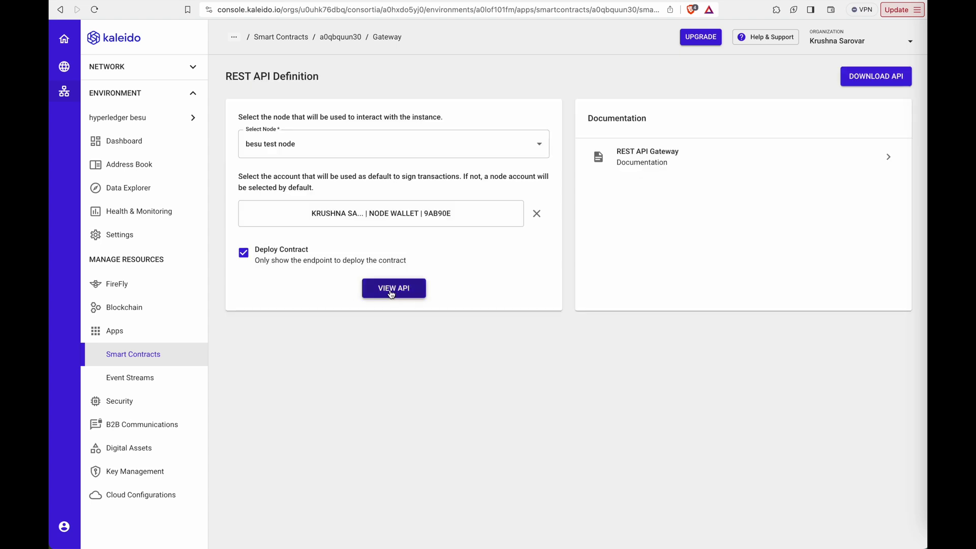
{"action": "left_click", "coordinate": [391, 294]}
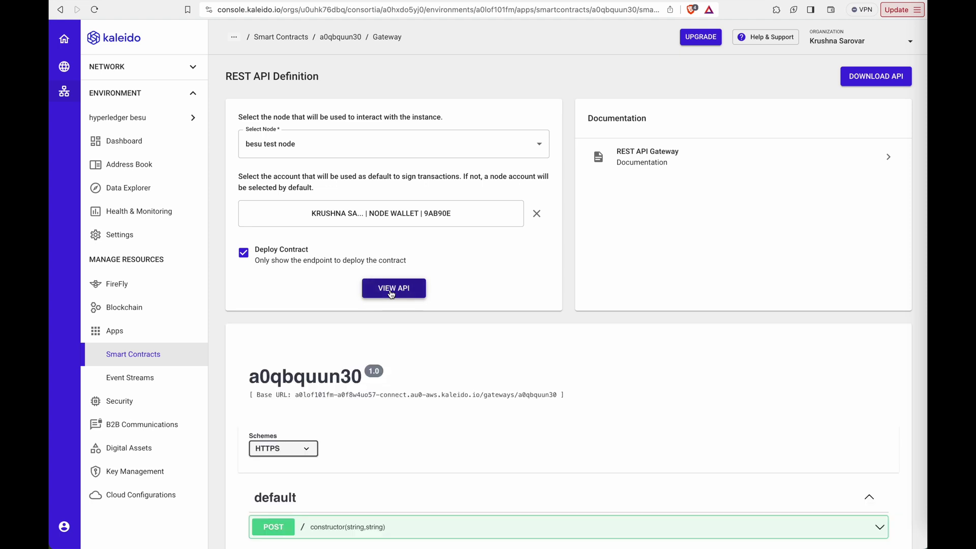
{"action": "scroll", "coordinate": [428, 360], "scroll_direction": "down", "scroll_amount": 3}
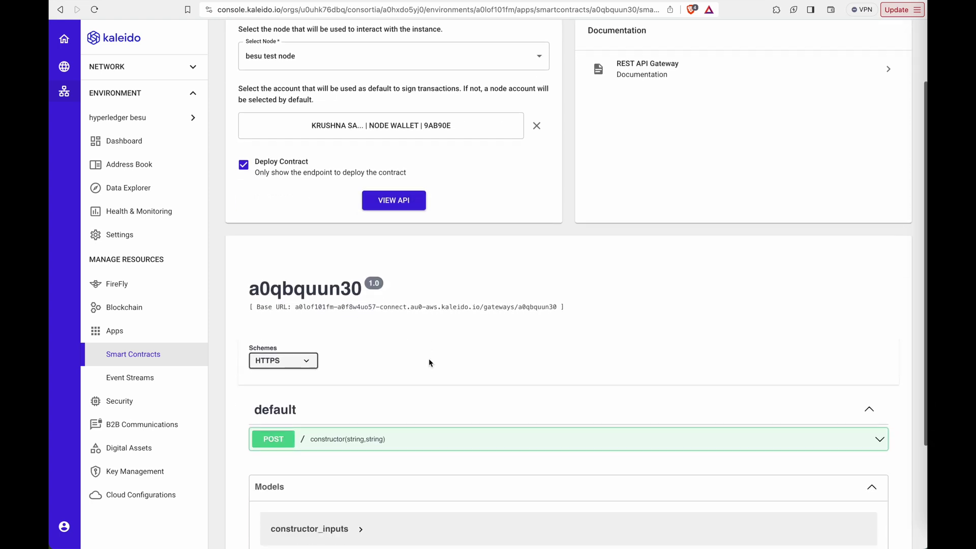
{"action": "scroll", "coordinate": [429, 361], "scroll_direction": "down", "scroll_amount": 2}
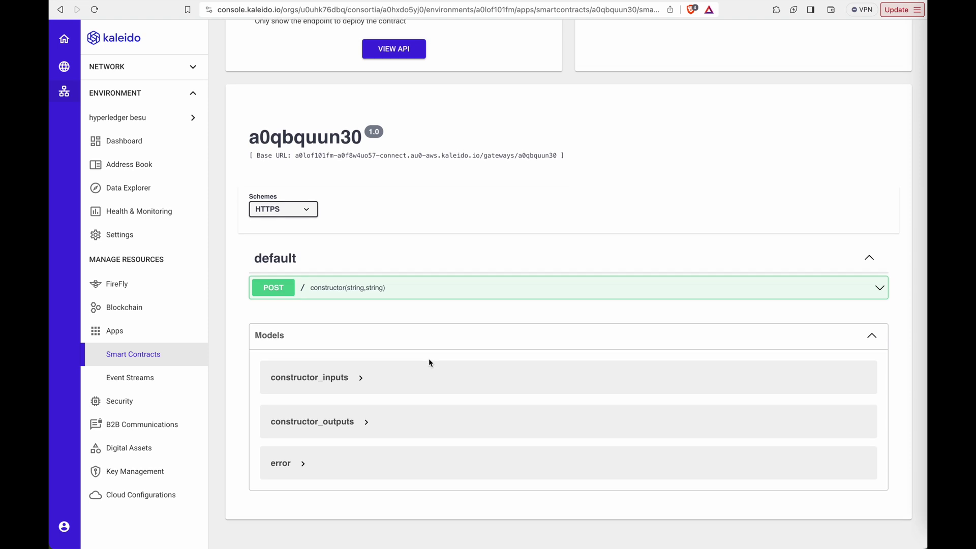
{"action": "left_click", "coordinate": [533, 291]}
Examine the constructor endpoint's example request body and its query parameters
{"action": "scroll", "coordinate": [532, 289], "scroll_direction": "down", "scroll_amount": 3}
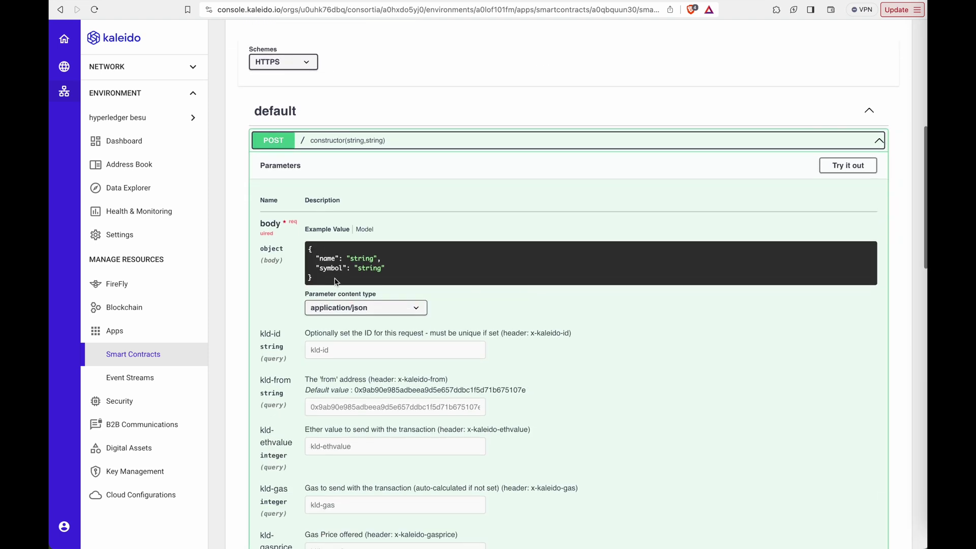
{"action": "left_click_drag", "start_coordinate": [332, 281], "coordinate": [309, 250]}
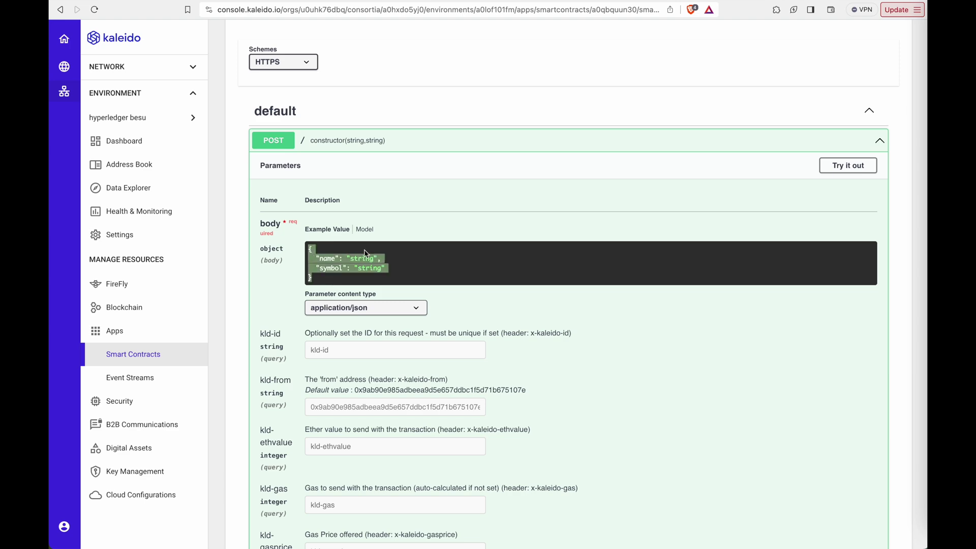
{"action": "scroll", "coordinate": [453, 279], "scroll_direction": "down", "scroll_amount": 9}
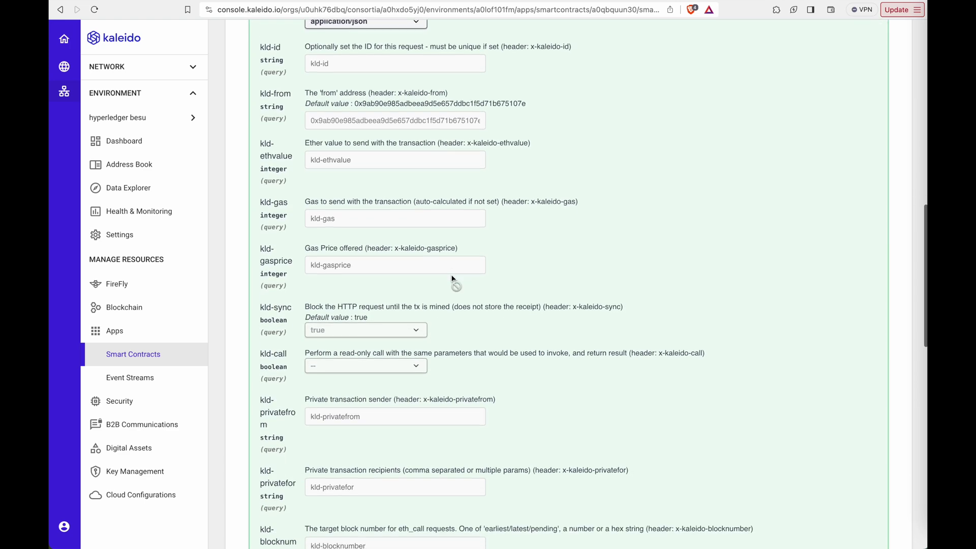
{"action": "scroll", "coordinate": [451, 275], "scroll_direction": "down", "scroll_amount": 10}
{"action": "scroll", "coordinate": [452, 275], "scroll_direction": "up", "scroll_amount": 13}
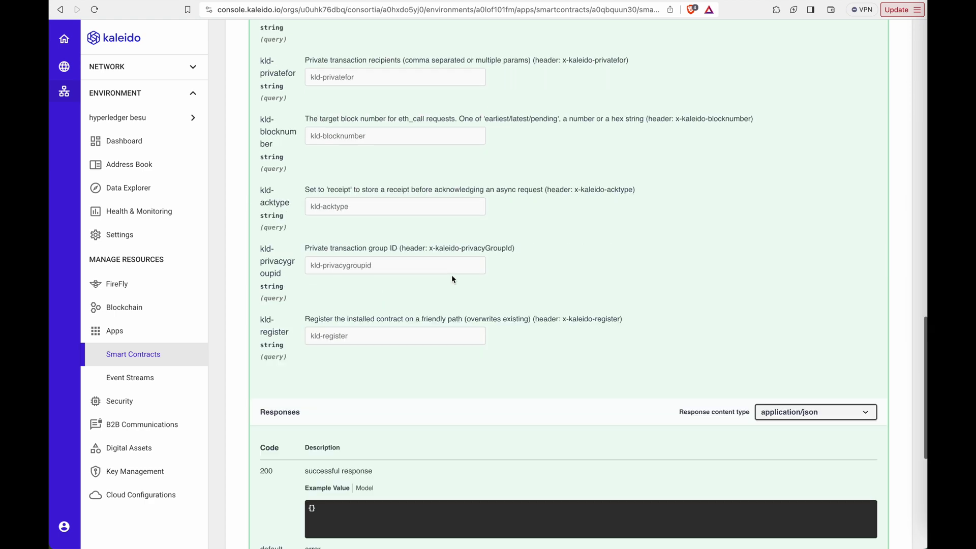
{"action": "scroll", "coordinate": [451, 274], "scroll_direction": "up", "scroll_amount": 10}
{"action": "scroll", "coordinate": [451, 274], "scroll_direction": "down", "scroll_amount": 4}
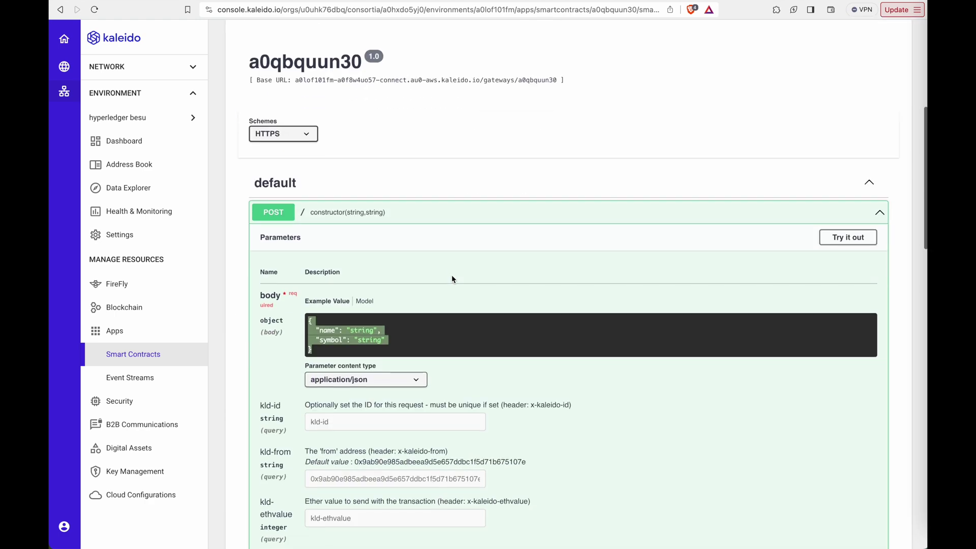
Make the constructor request editable and set both name and symbol in its body to testNft
{"action": "left_click", "coordinate": [848, 238]}
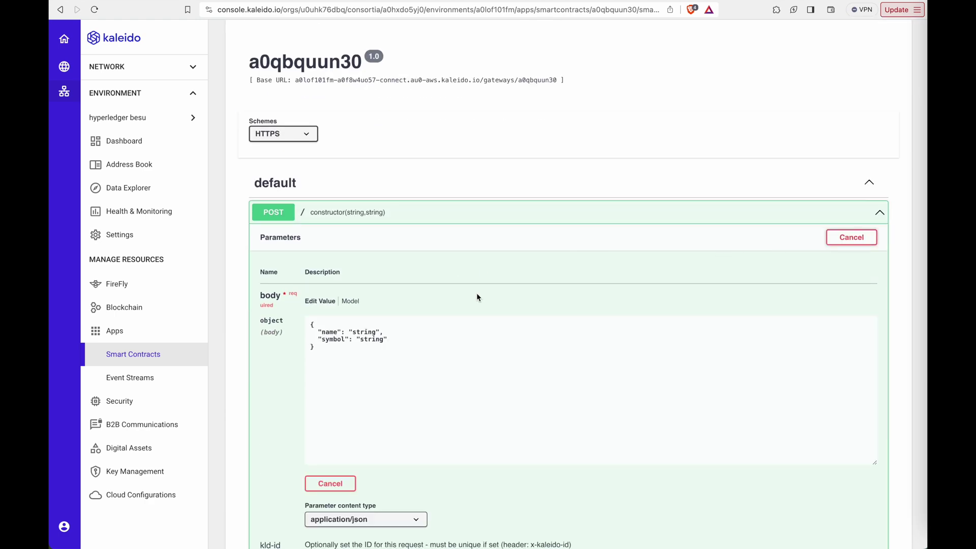
{"action": "double_click", "coordinate": [365, 332]}
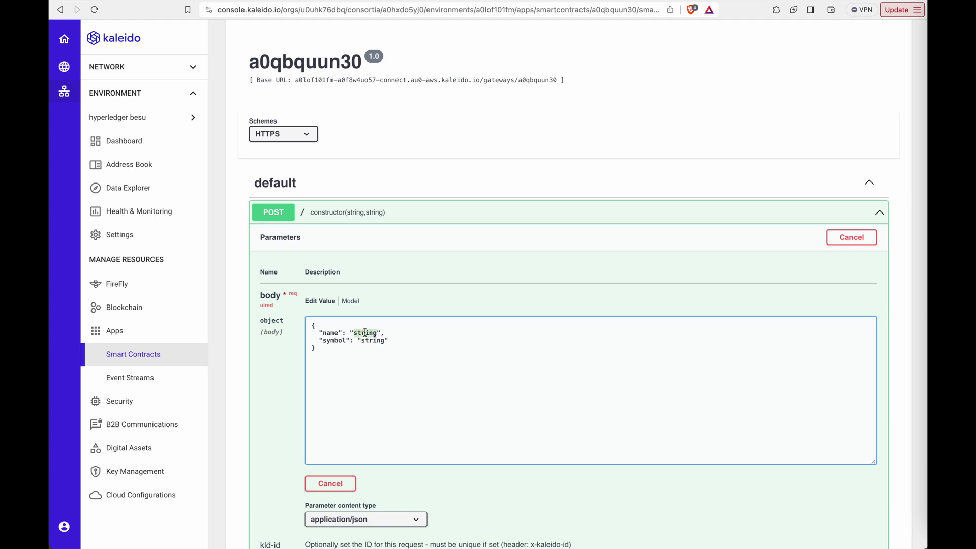
{"action": "type", "text": "testNft"}
{"action": "double_click", "coordinate": [361, 332]}
{"action": "key", "text": "super+c"}
{"action": "double_click", "coordinate": [373, 340]}
{"action": "key", "text": "super+v"}
Execute the constructor request to deploy the NFT contract, leaving the optional parameters at their defaults
{"action": "scroll", "coordinate": [752, 346], "scroll_direction": "down", "scroll_amount": 5}
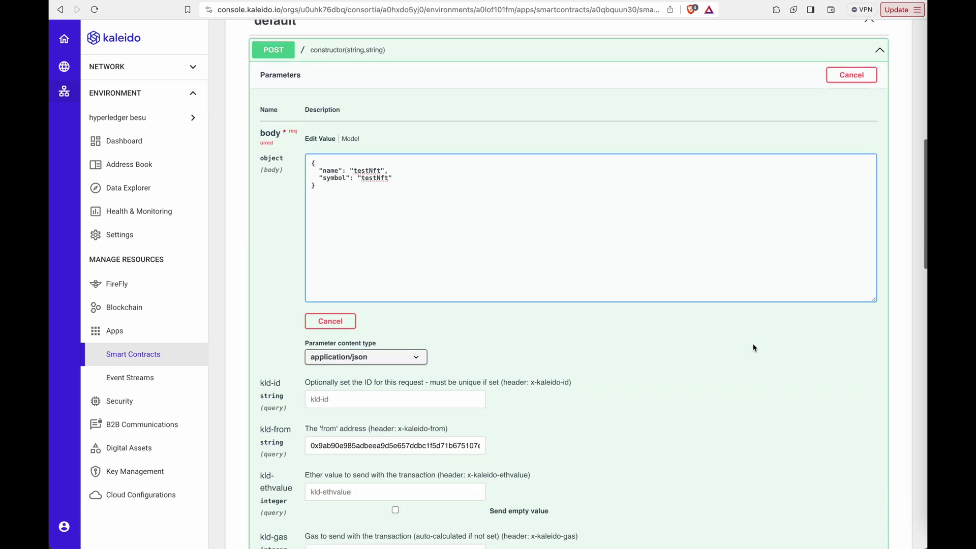
{"action": "scroll", "coordinate": [753, 348], "scroll_direction": "down", "scroll_amount": 12}
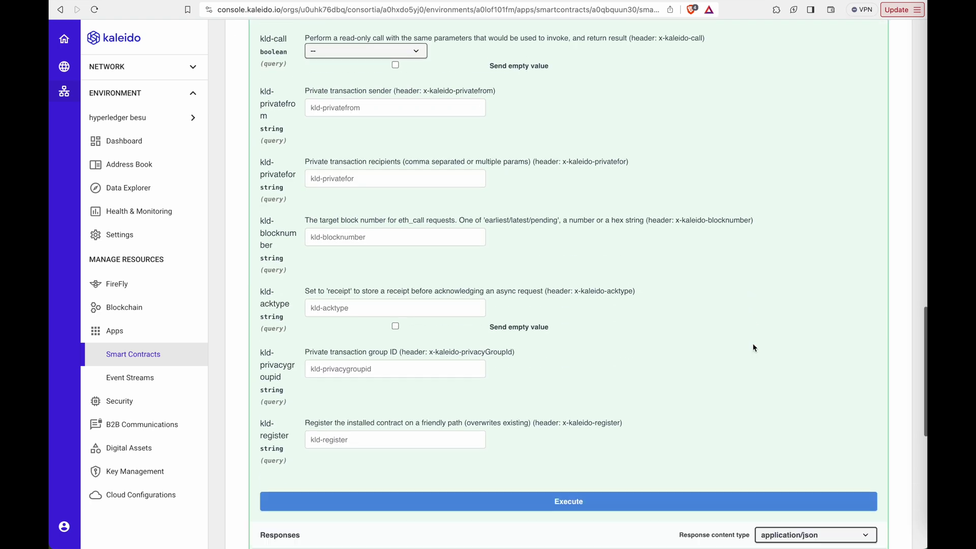
{"action": "left_click", "coordinate": [705, 364]}
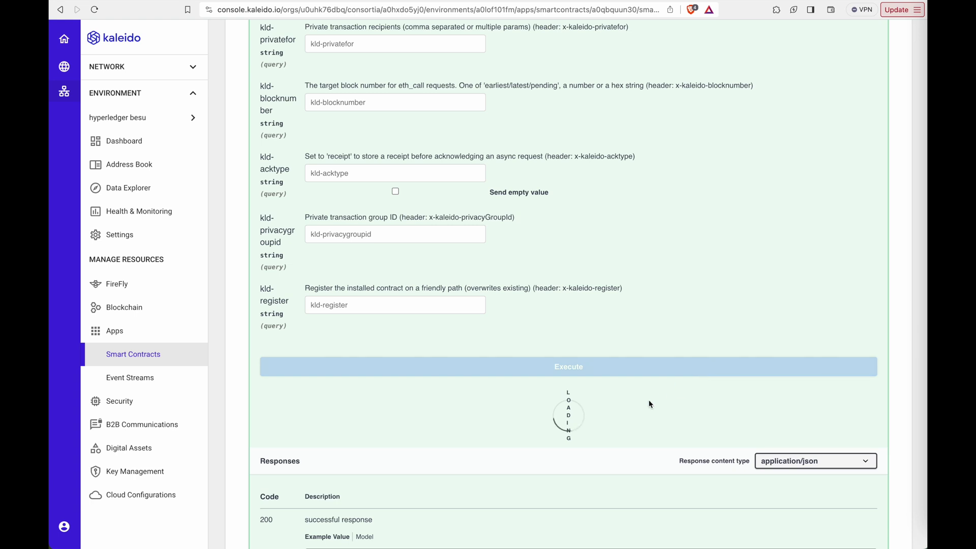
Examine the server response of the executed constructor request, reading its response body through to the end
{"action": "scroll", "coordinate": [647, 401], "scroll_direction": "down", "scroll_amount": 2}
{"action": "scroll", "coordinate": [644, 409], "scroll_direction": "down", "scroll_amount": 3}
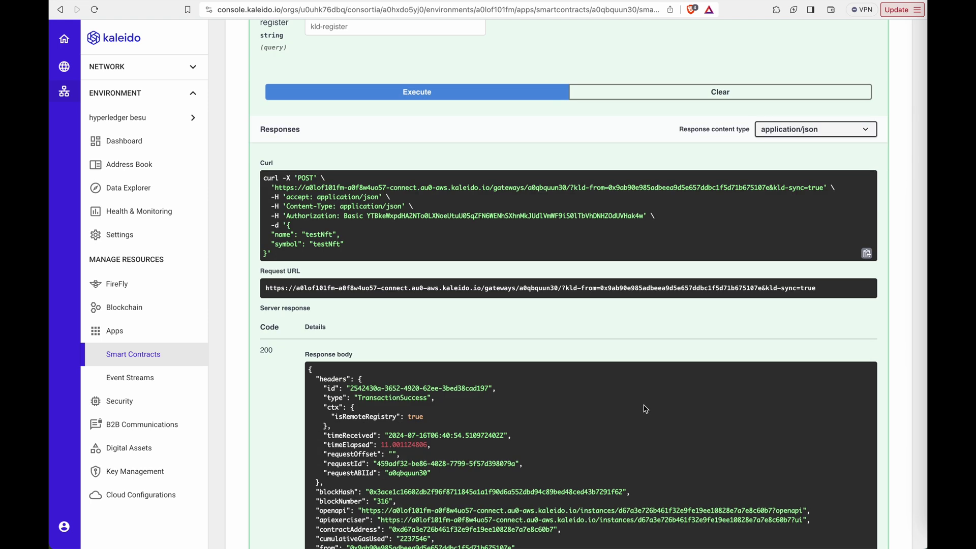
{"action": "scroll", "coordinate": [646, 339], "scroll_direction": "down", "scroll_amount": 3}
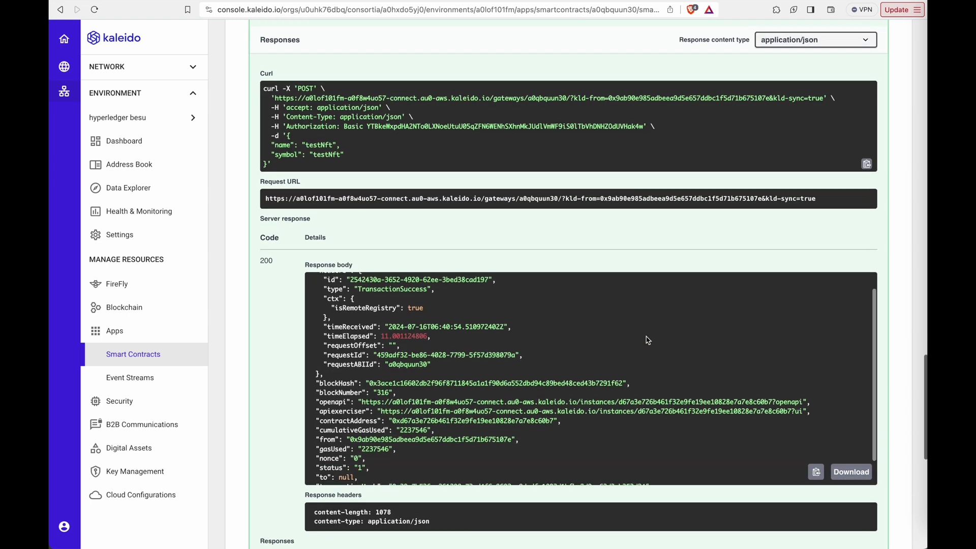
{"action": "scroll", "coordinate": [649, 247], "scroll_direction": "down", "scroll_amount": 3}
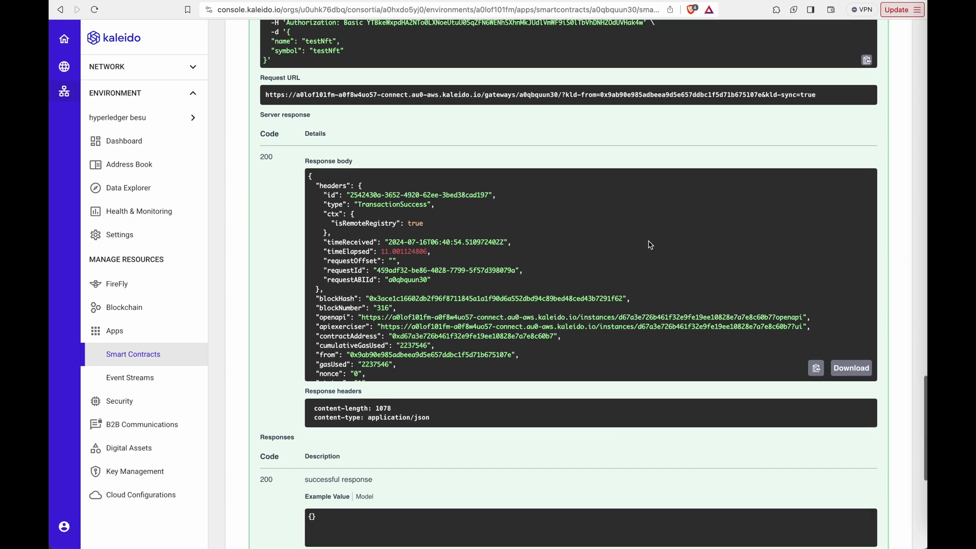
{"action": "scroll", "coordinate": [524, 293], "scroll_direction": "down", "scroll_amount": 1}
{"action": "scroll", "coordinate": [523, 293], "scroll_direction": "down", "scroll_amount": 2}
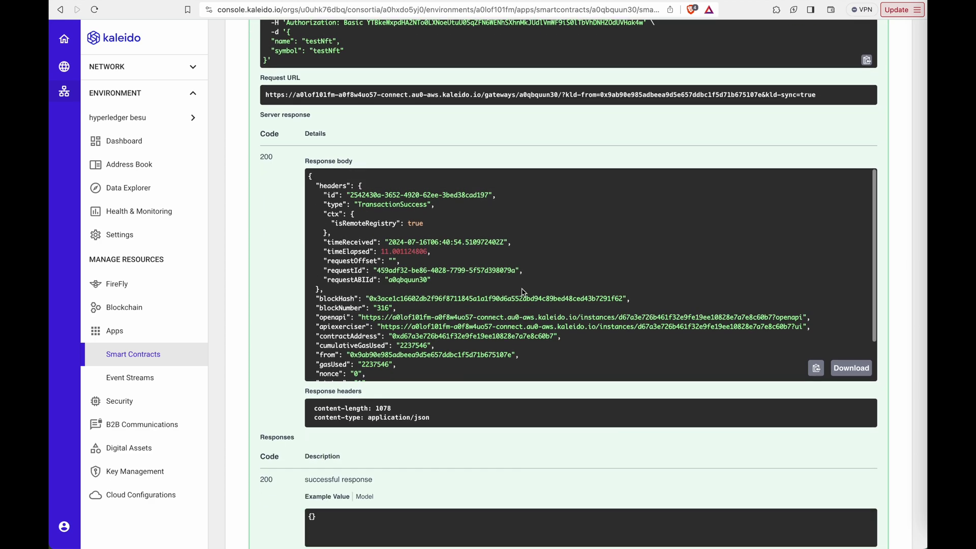
{"action": "scroll", "coordinate": [523, 289], "scroll_direction": "down", "scroll_amount": 1}
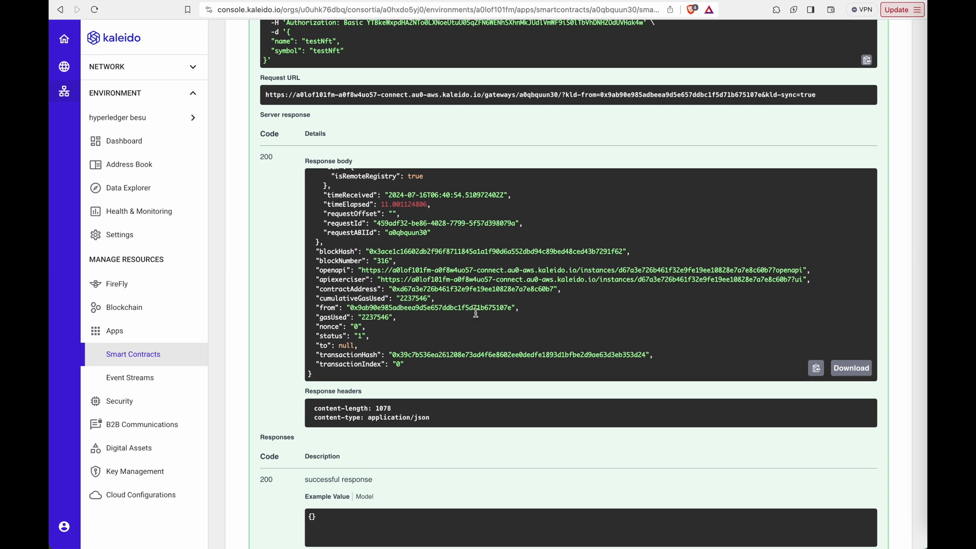
Highlight the transaction hash and the contract address in the deployment response body and review the remaining response details
{"action": "double_click", "coordinate": [438, 356]}
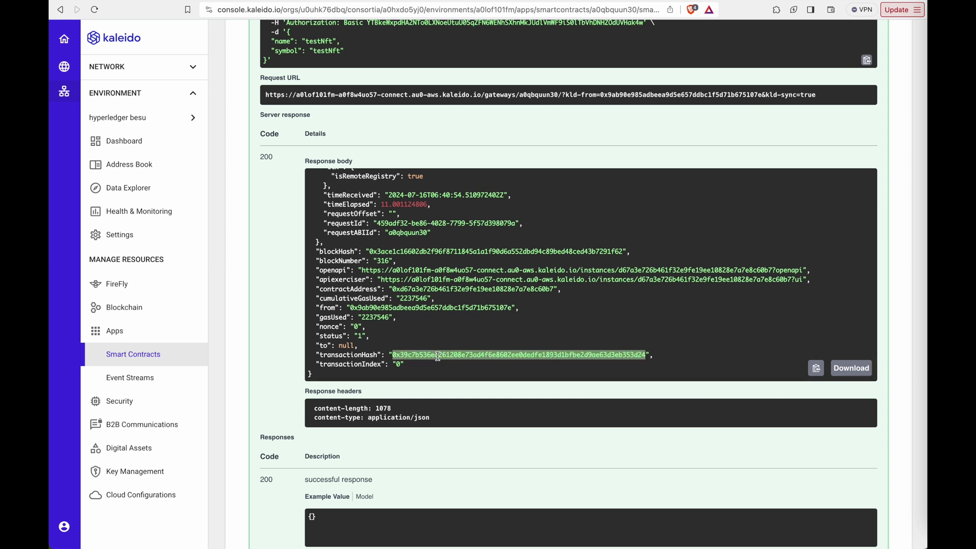
{"action": "double_click", "coordinate": [464, 290]}
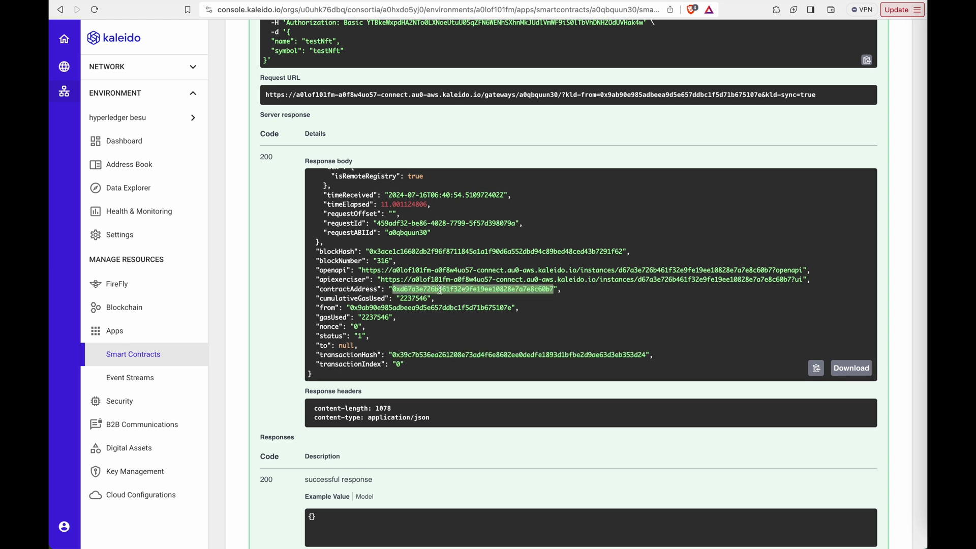
{"action": "left_click_drag", "start_coordinate": [393, 290], "coordinate": [555, 288]}
{"action": "left_click", "coordinate": [555, 288]}
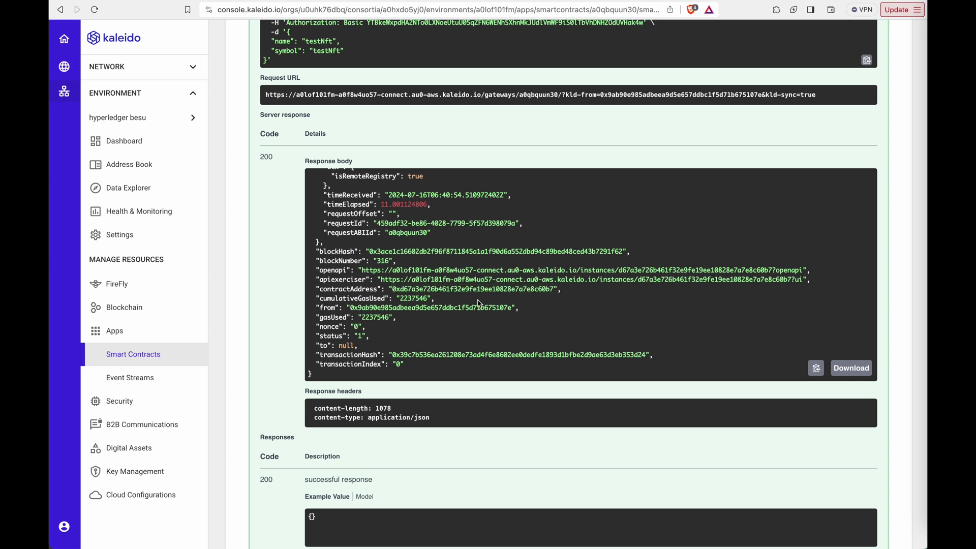
{"action": "scroll", "coordinate": [478, 304], "scroll_direction": "up", "scroll_amount": 5}
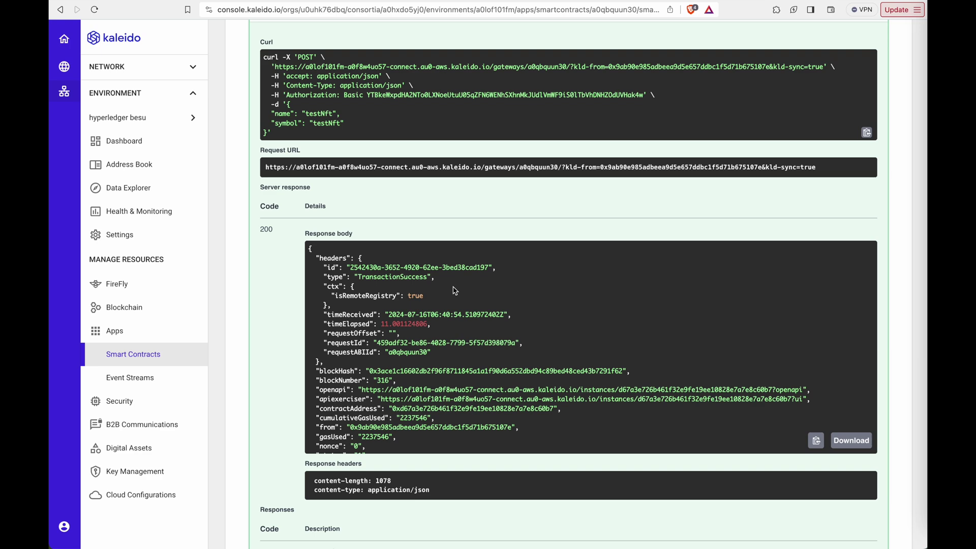
{"action": "scroll", "coordinate": [455, 291], "scroll_direction": "down", "scroll_amount": 2}
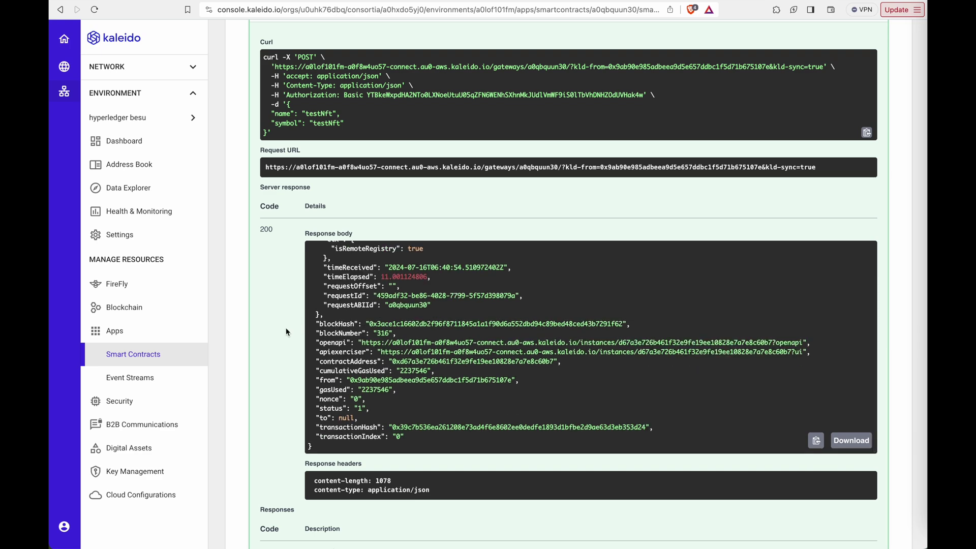
{"action": "scroll", "coordinate": [285, 328], "scroll_direction": "down", "scroll_amount": 2}
{"action": "scroll", "coordinate": [286, 327], "scroll_direction": "down", "scroll_amount": 2}
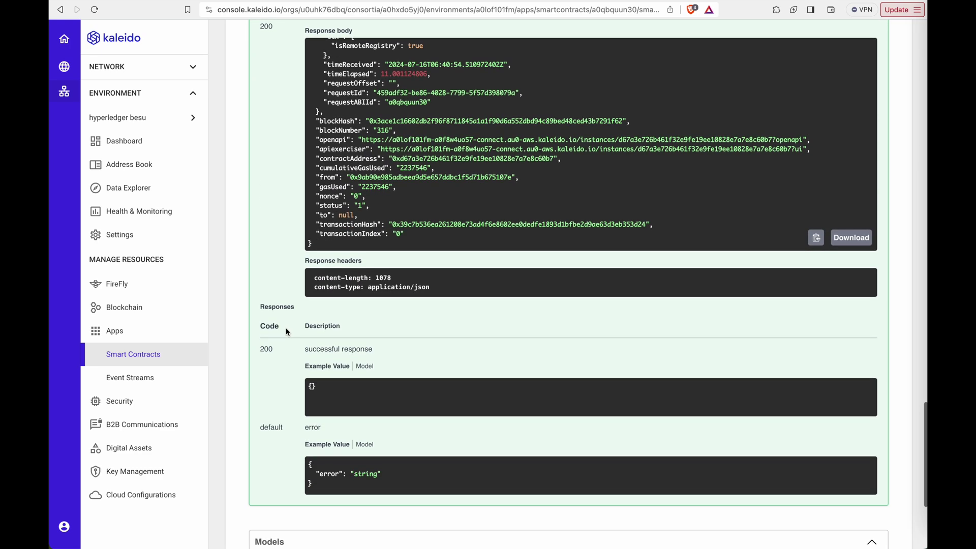
{"action": "scroll", "coordinate": [286, 327], "scroll_direction": "up", "scroll_amount": 2}
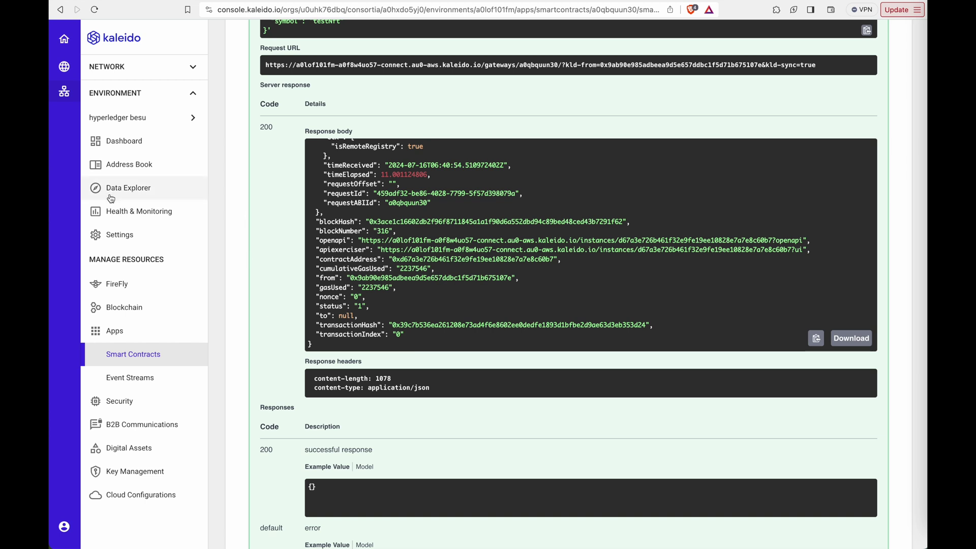
Show the environment's Block Explorer transactions and open the details of the most recently mined transaction
{"action": "left_click", "coordinate": [145, 191]}
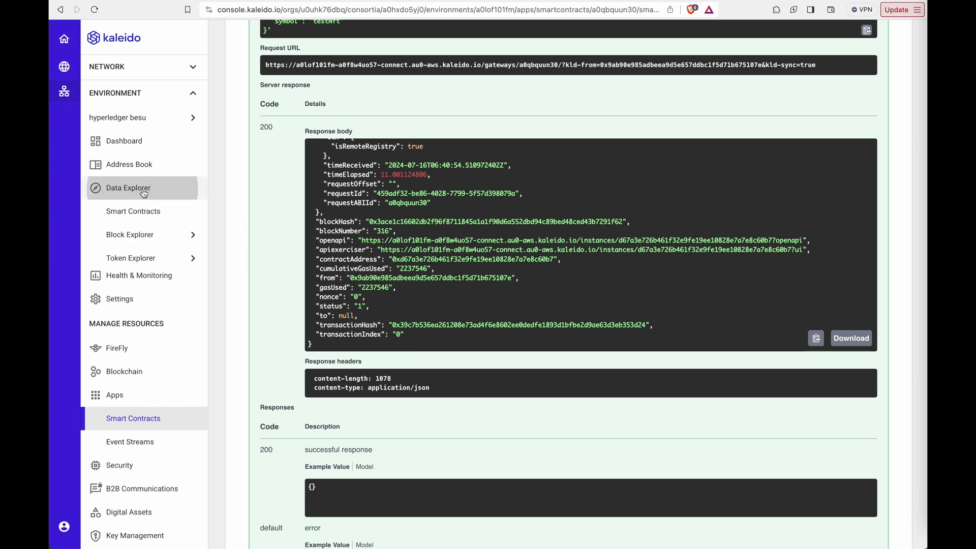
{"action": "mouse_move", "coordinate": [154, 238]}
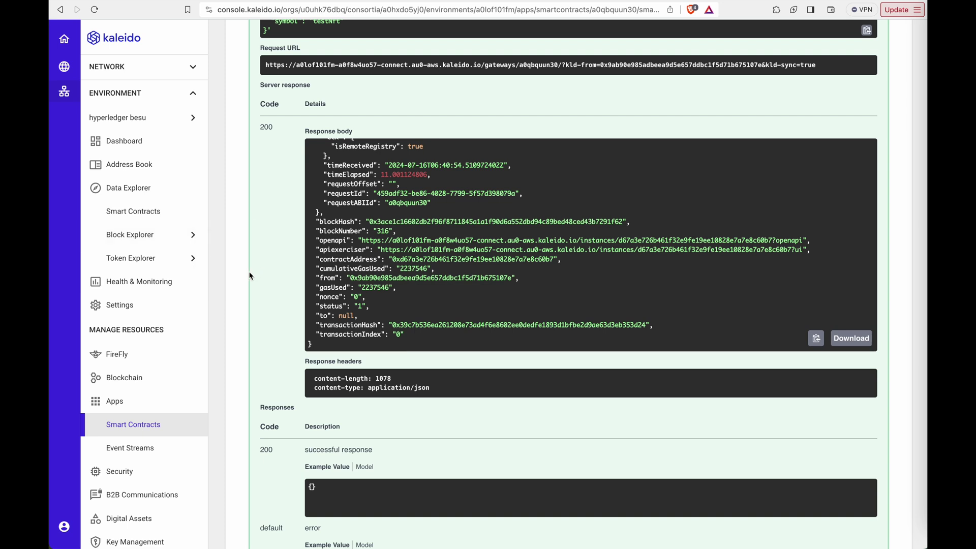
{"action": "left_click", "coordinate": [230, 282]}
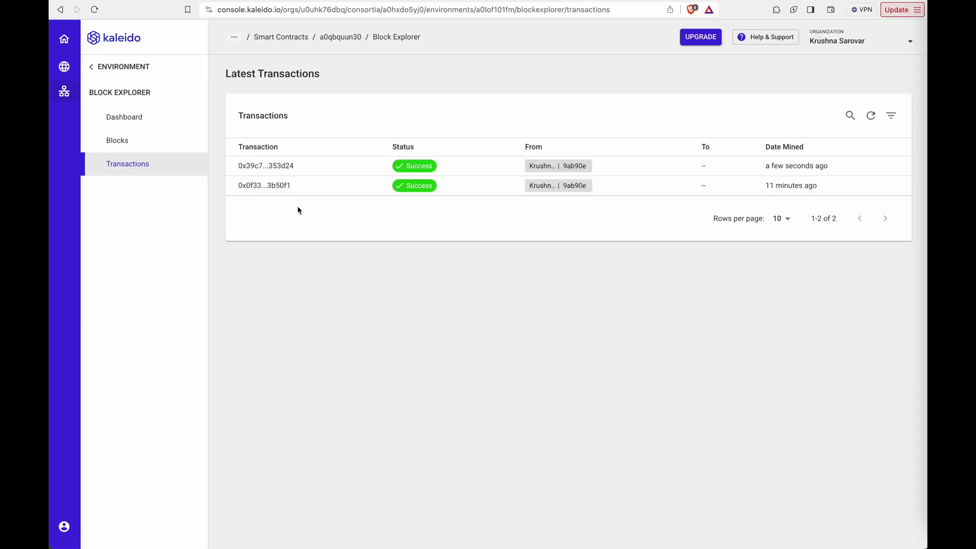
{"action": "left_click", "coordinate": [253, 166]}
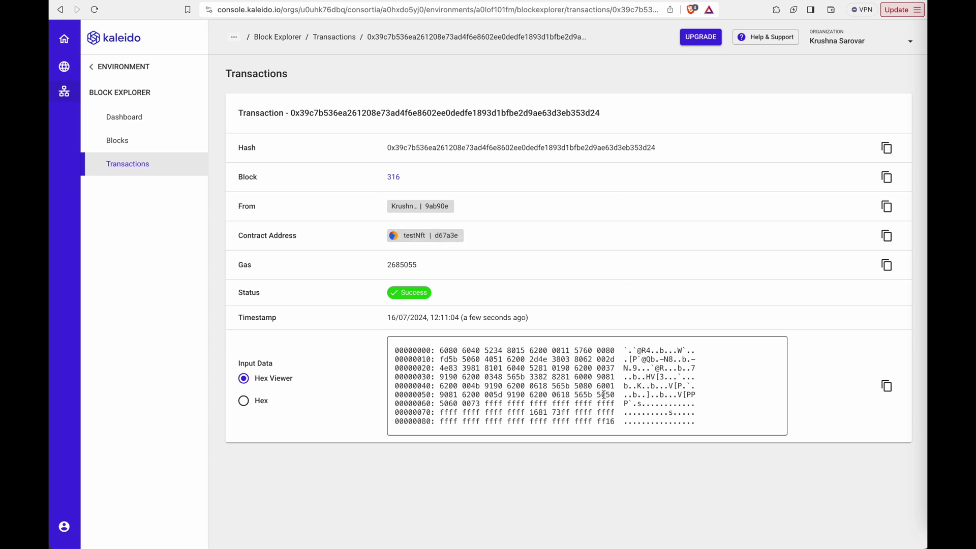
Inspect the deployment transaction's input data in Hex format and return it to the Hex Viewer format
{"action": "scroll", "coordinate": [604, 395], "scroll_direction": "down", "scroll_amount": 5}
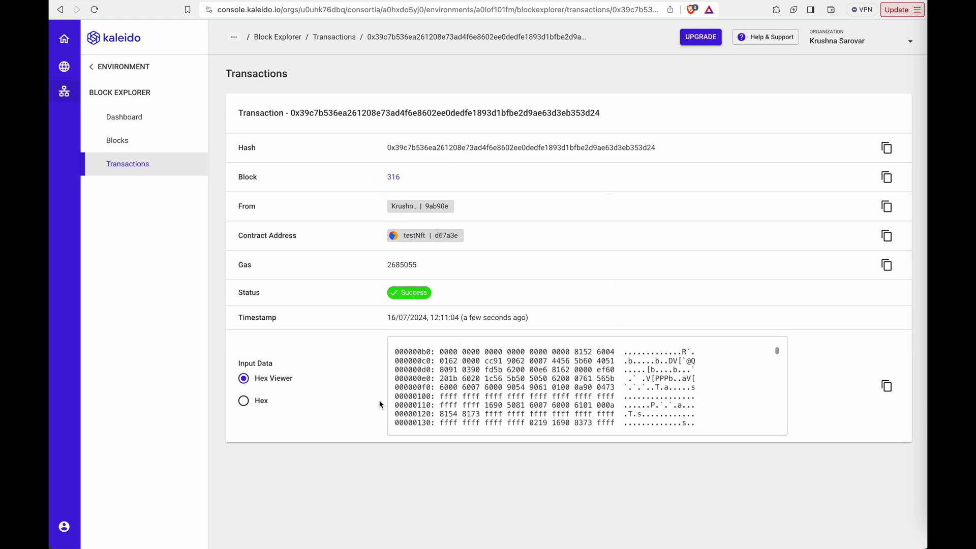
{"action": "left_click", "coordinate": [244, 401]}
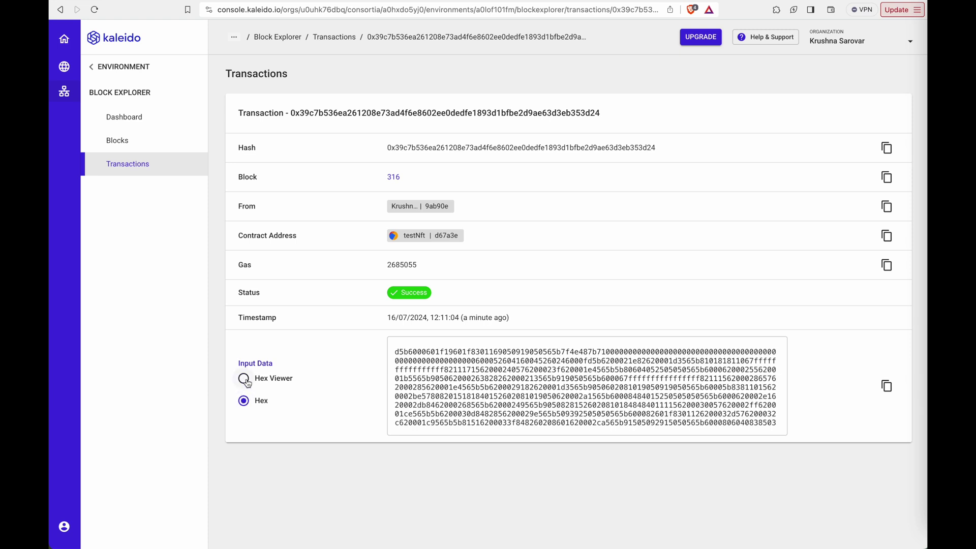
{"action": "left_click", "coordinate": [245, 379]}
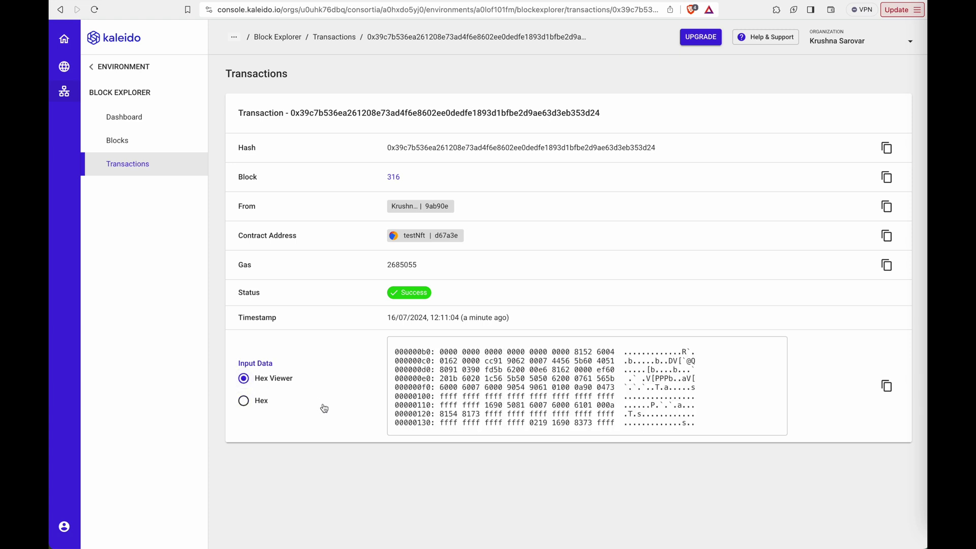